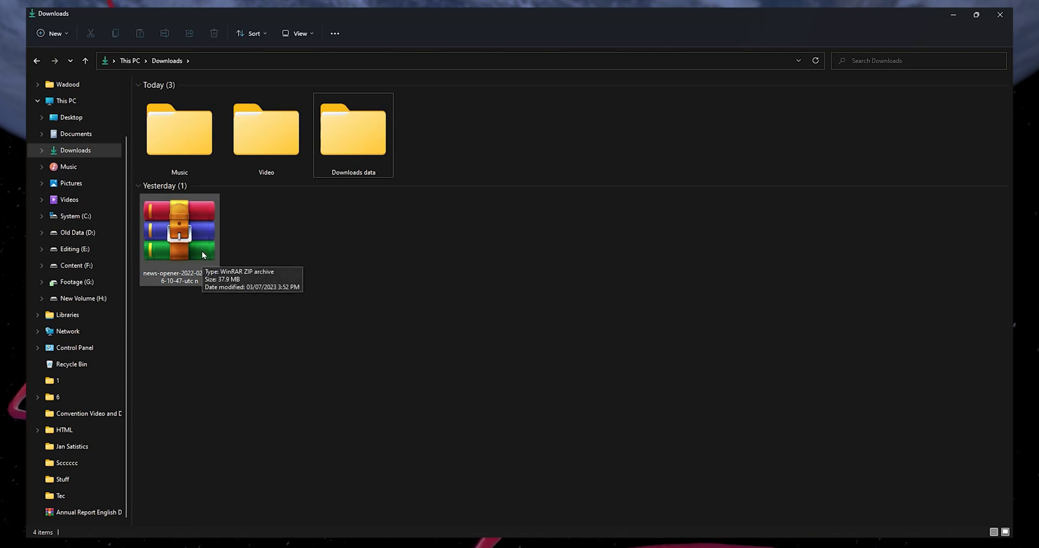
- Extract the news-opener archive with WinRAR and open the extracted news-opener folder
click(203, 252)
right_click(202, 254)
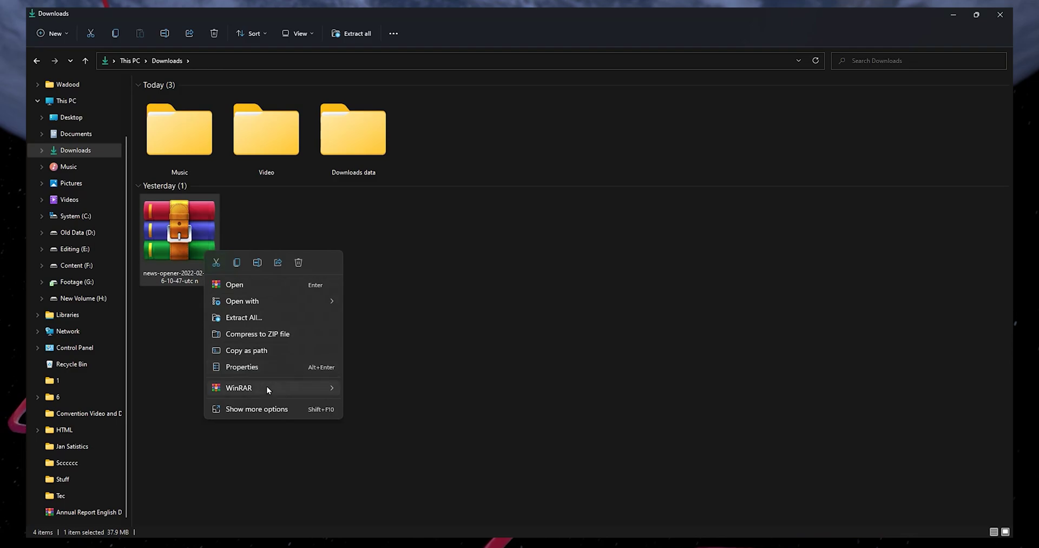
mouse_move(267, 389)
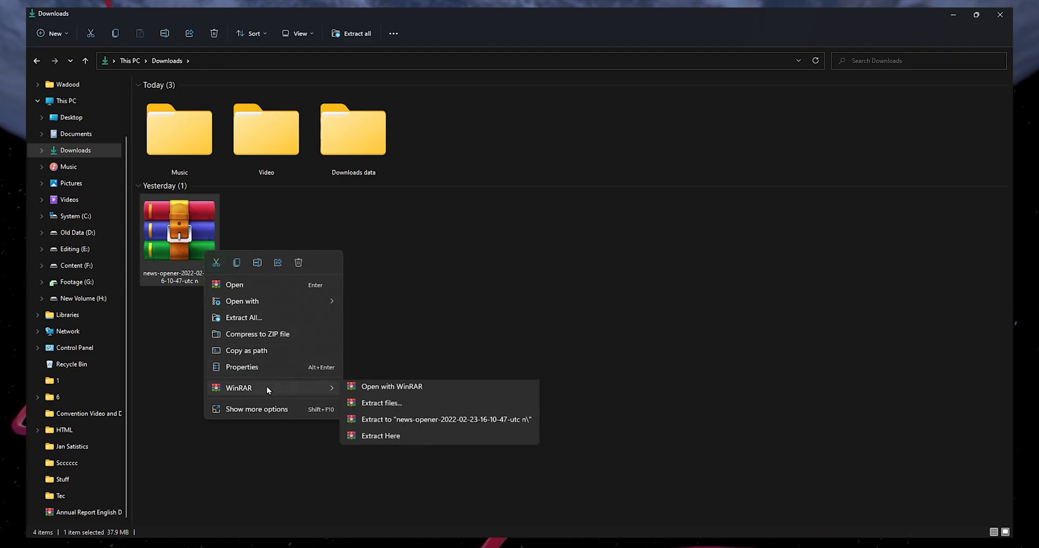
click(443, 413)
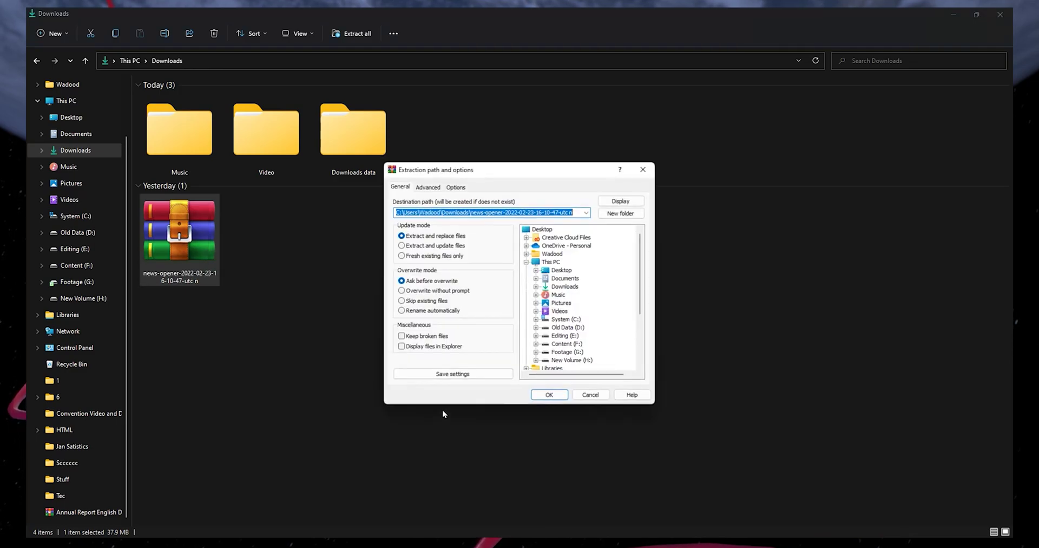
click(550, 402)
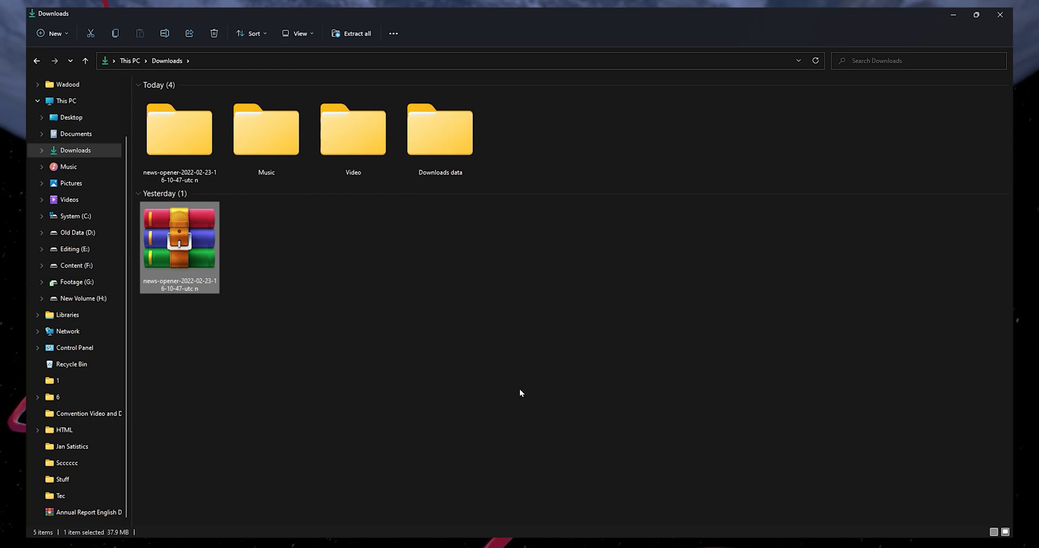
click(197, 154)
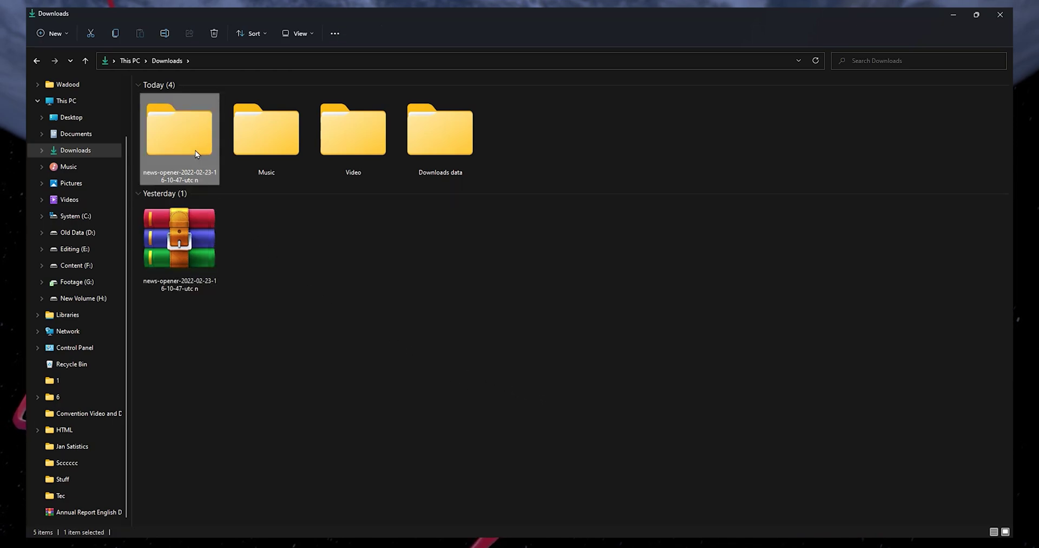
double_click(196, 153)
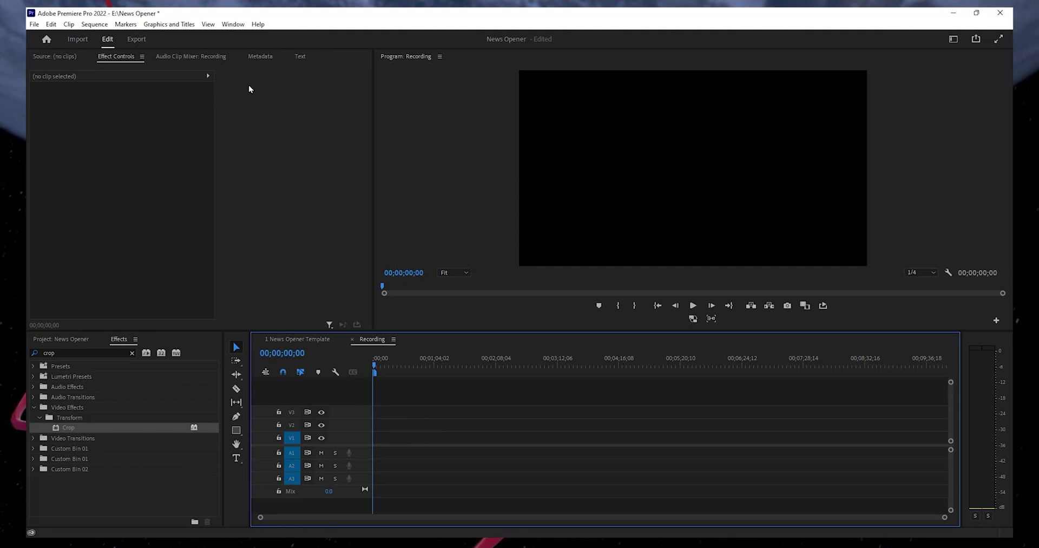
- Show the Essential Graphics panel from the Window menu
click(234, 24)
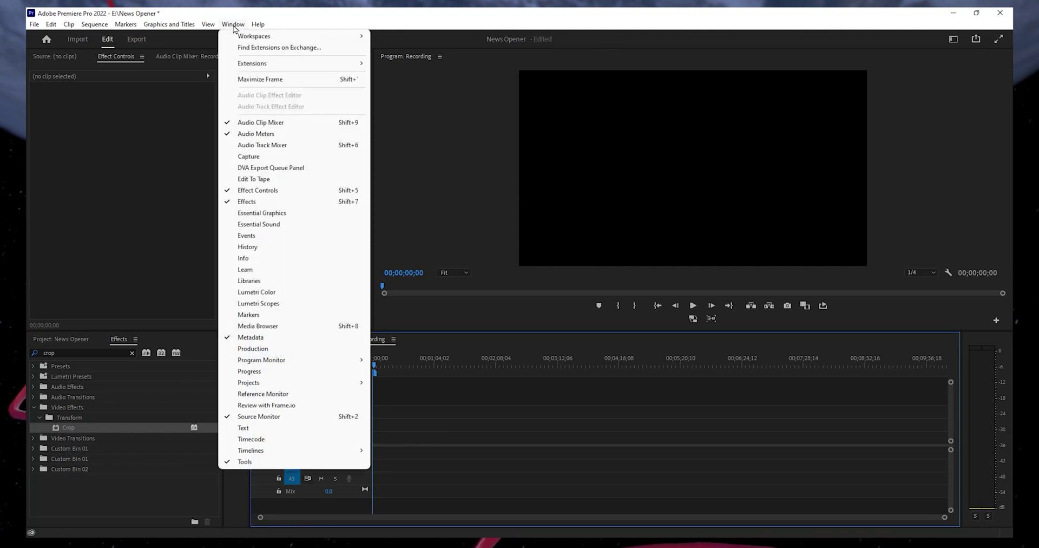
click(254, 213)
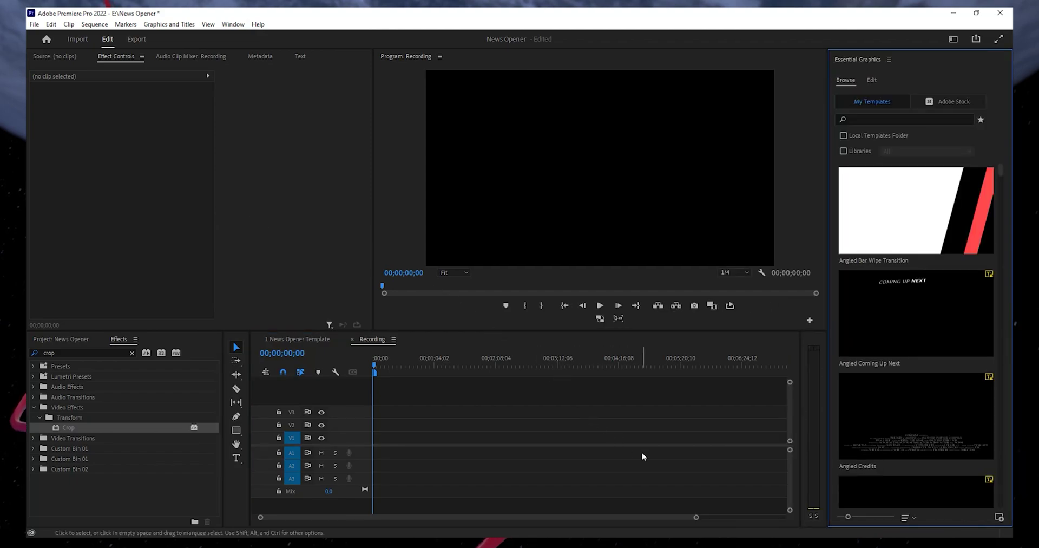
- Install the News Opener MOGRT file from the extracted news-opener folder
click(999, 517)
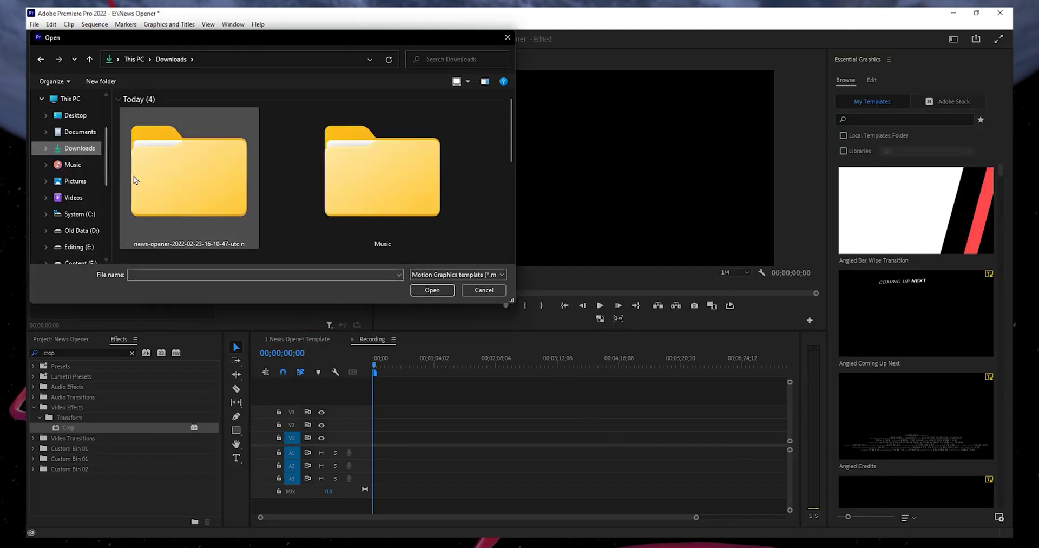
double_click(160, 185)
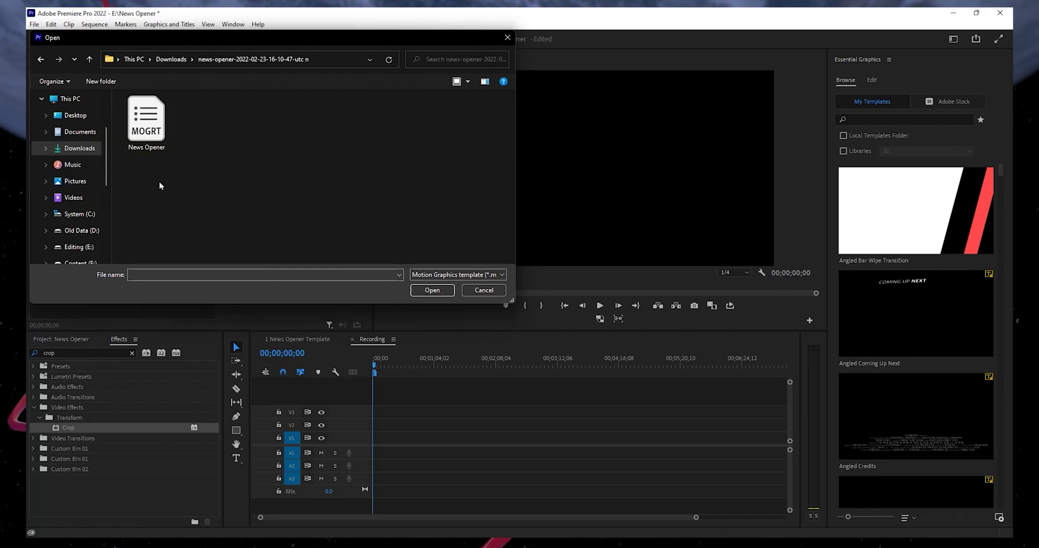
click(148, 126)
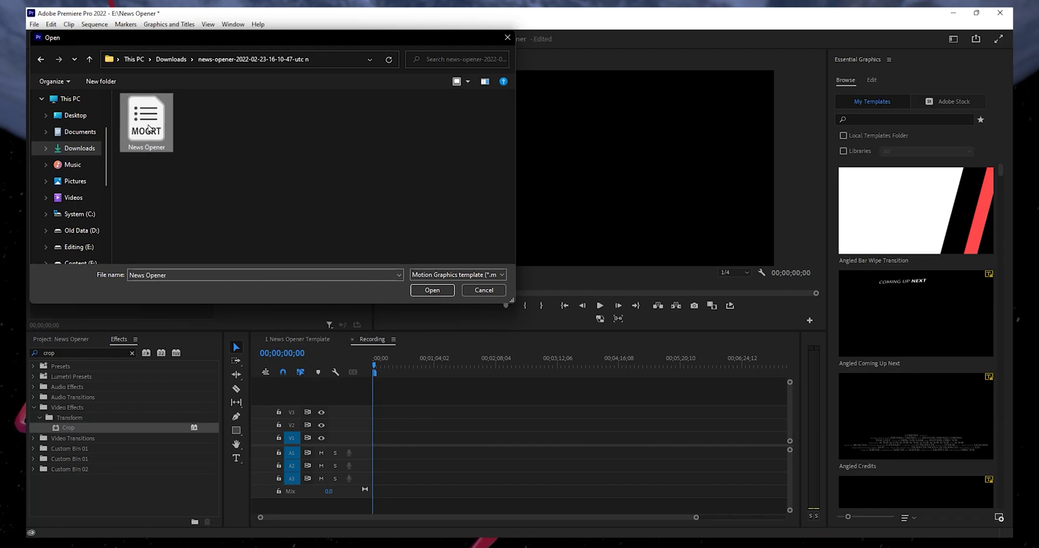
click(433, 291)
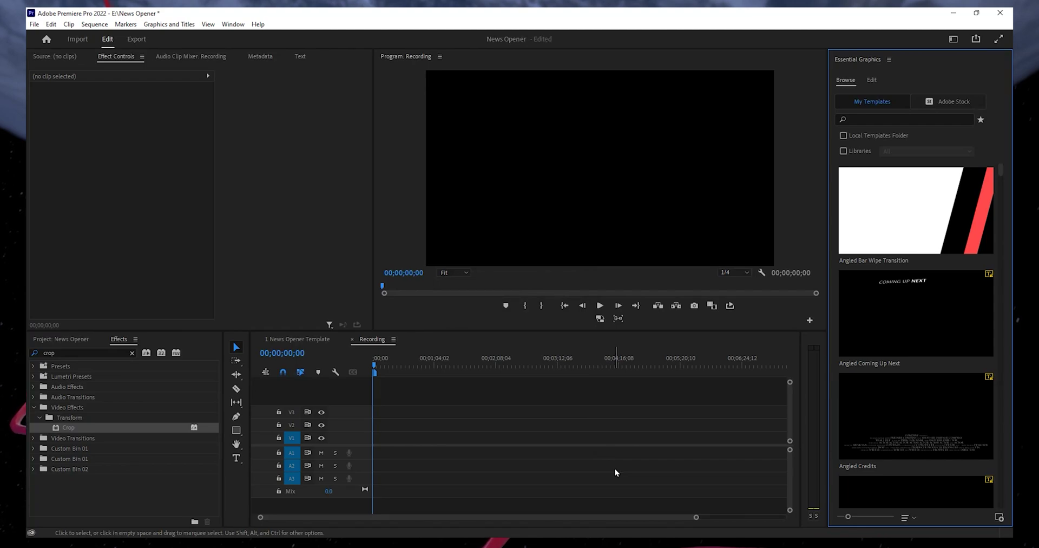
- Search the templates for 'News ope' and place News Opener on track V1
click(916, 115)
text(N)
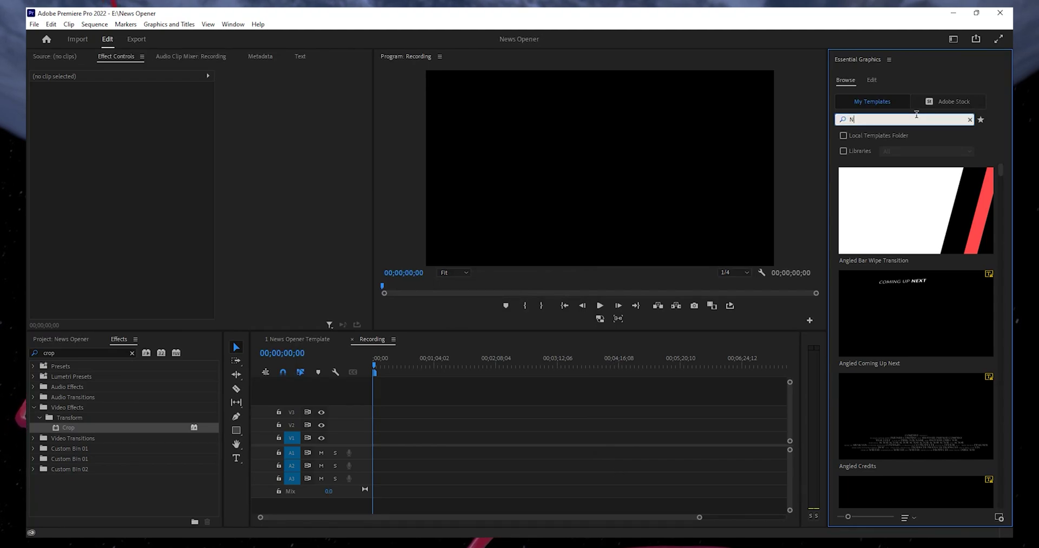
text(ews opener)
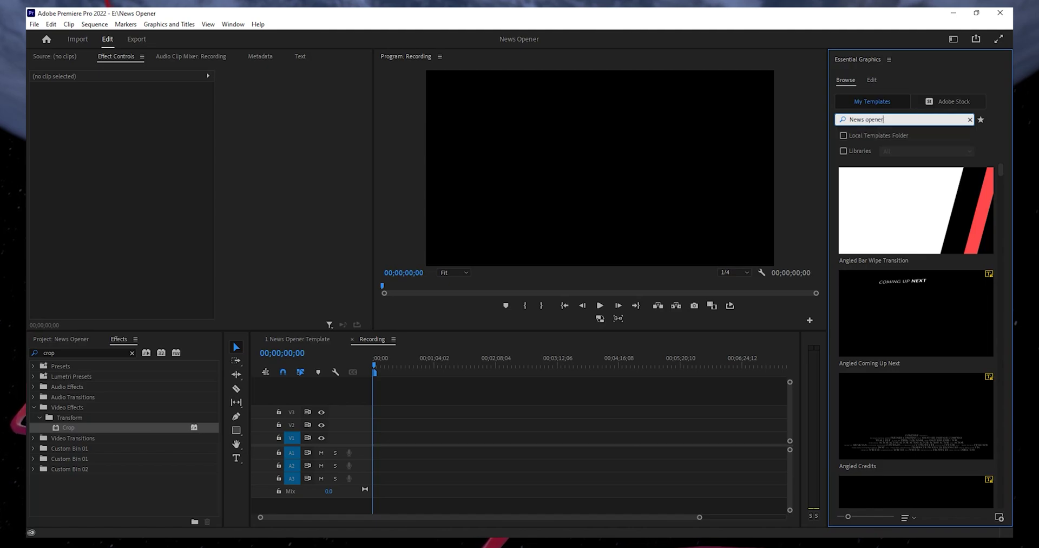
key(Return)
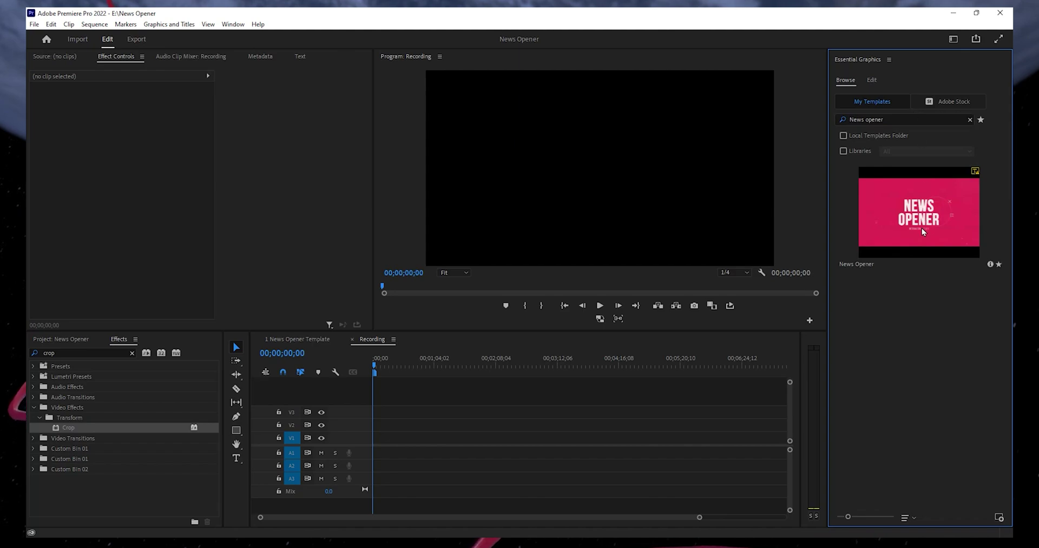
drag(925, 221, 421, 450)
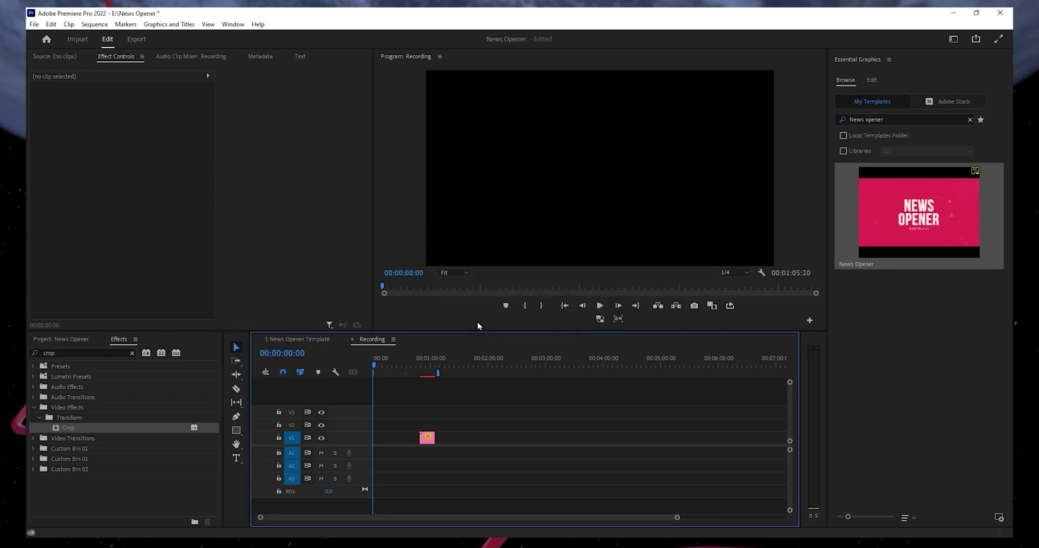
- Zoom the timeline to fit and scrub through the News Opener clip
click(428, 367)
key(=)
drag(597, 370, 611, 371)
- Replace the Breaking News layer's source text 'breaking news' with 'Flash News'
double_click(594, 436)
click(872, 80)
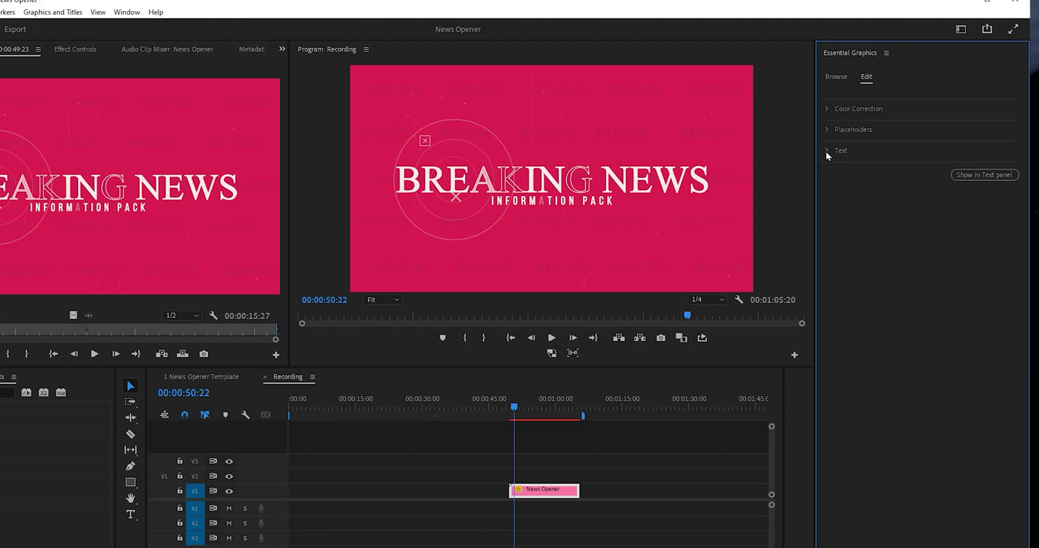
click(827, 150)
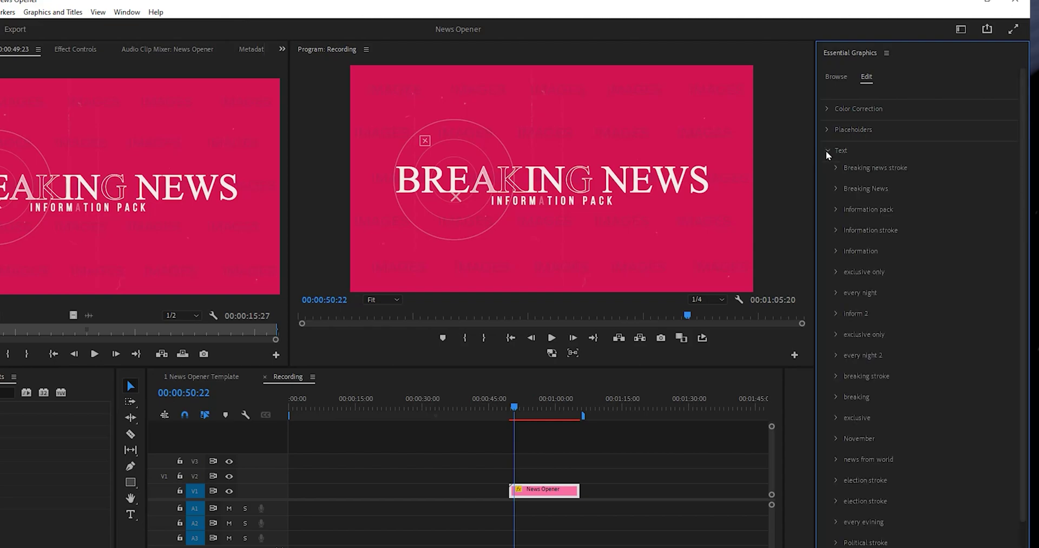
click(836, 188)
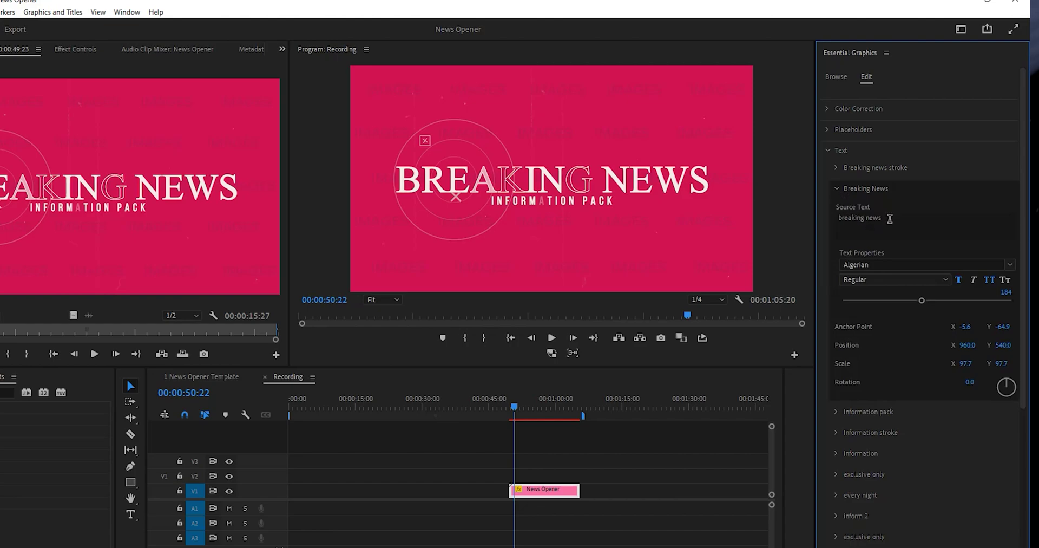
click(890, 218)
drag(882, 218, 829, 219)
text(Fl)
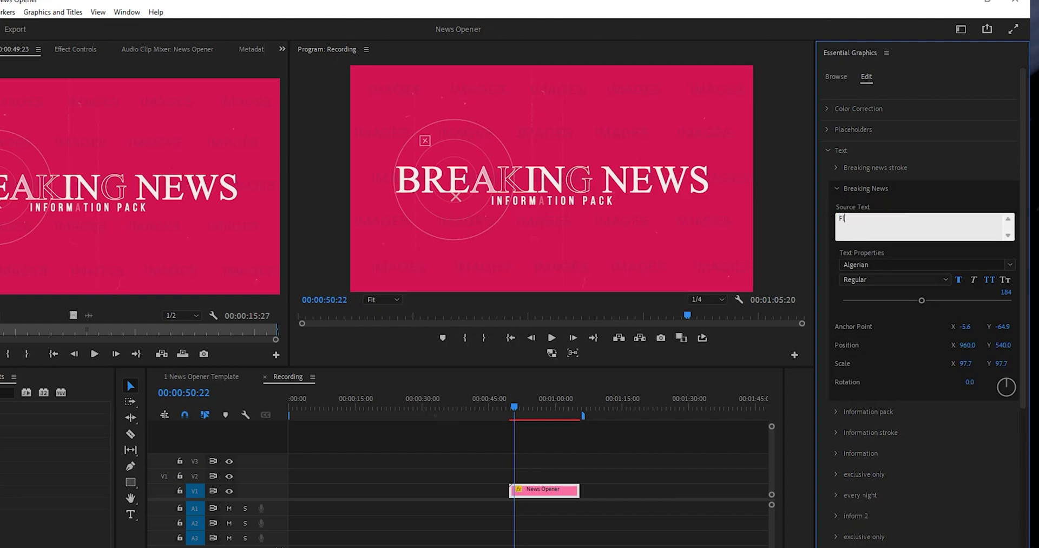
text(ash News)
- Commit the Flash News text and play the sequence to preview the new title
click(501, 427)
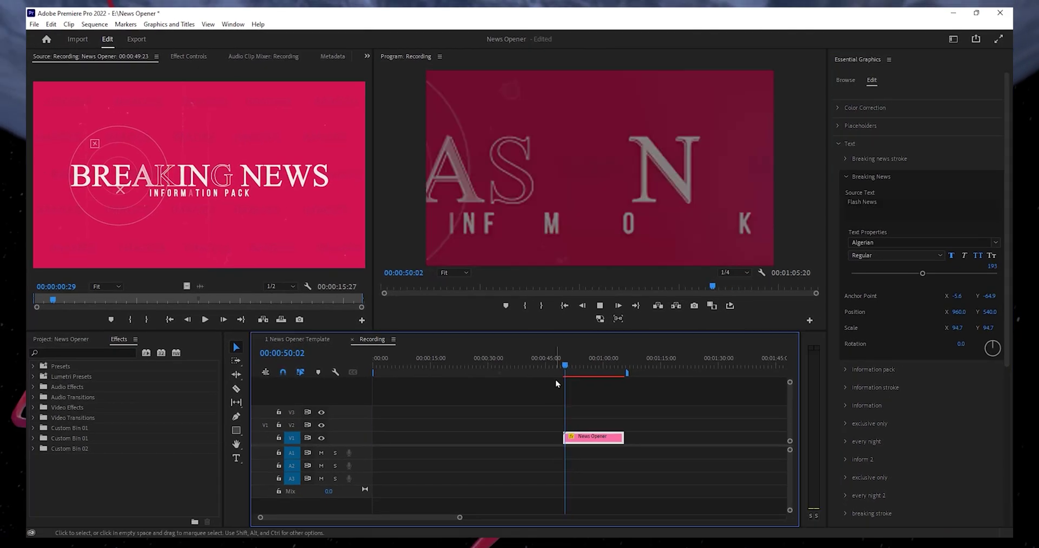
key(space)
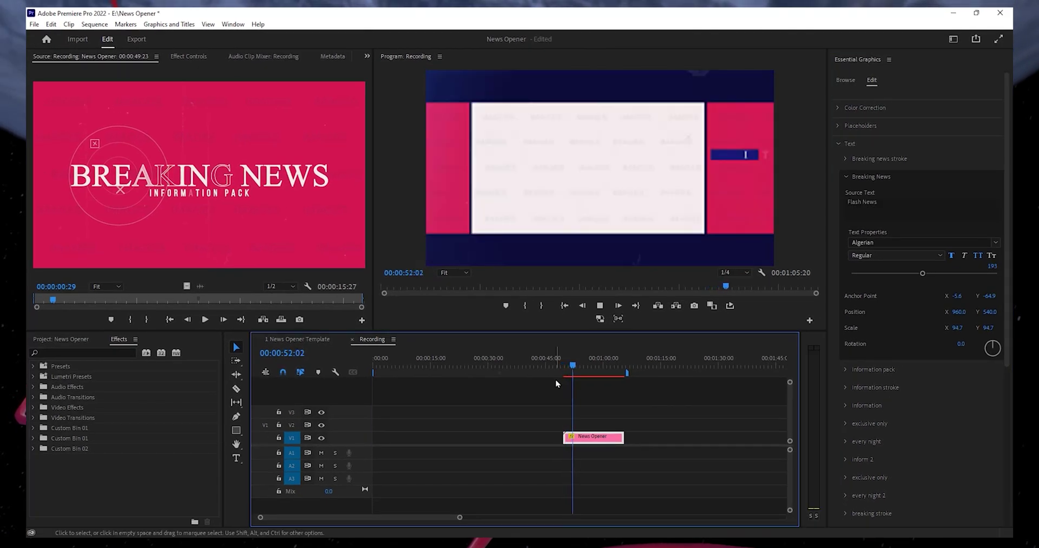
key(space)
click(574, 365)
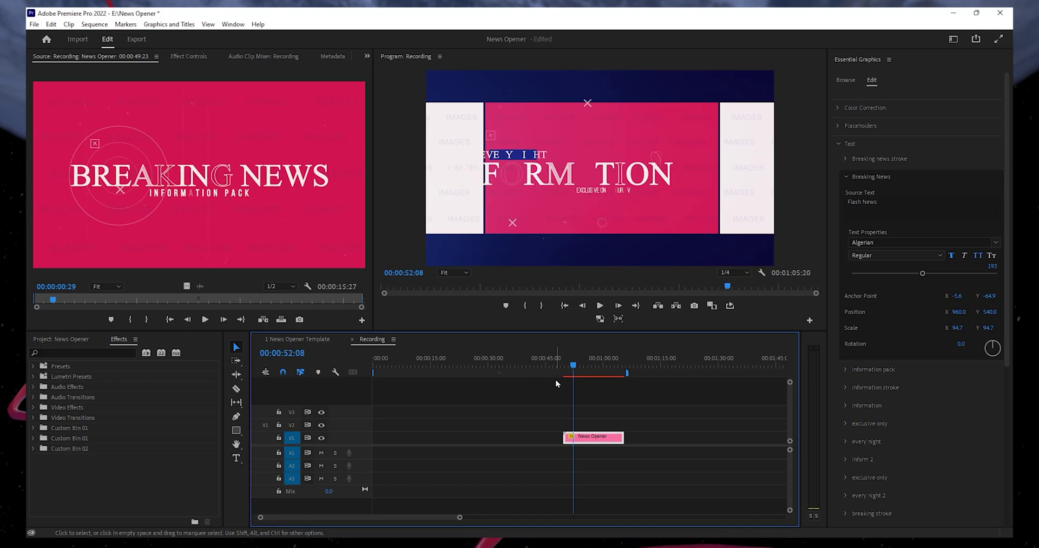
drag(575, 365, 570, 365)
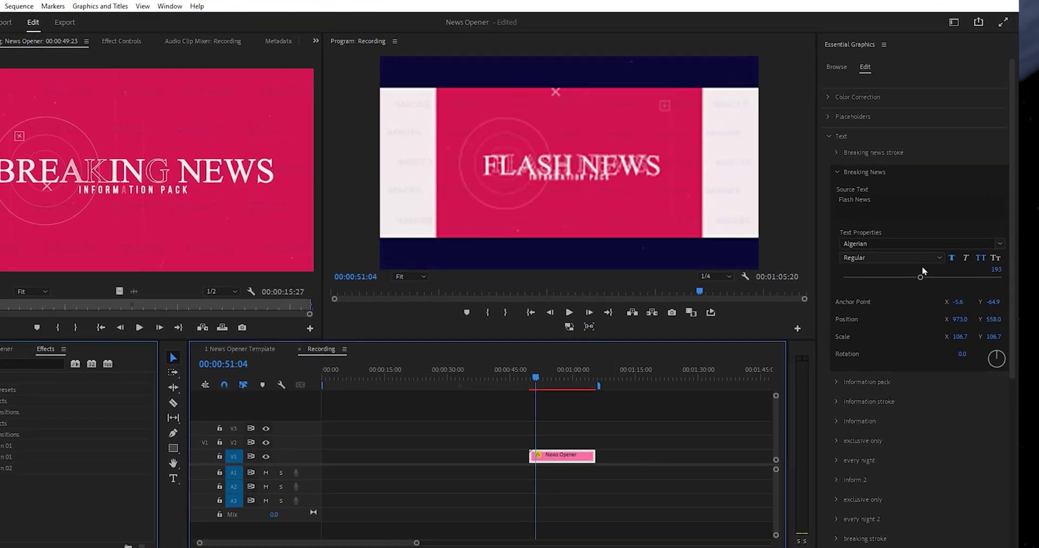
- Set the Flash News title font to Berlin Sans FB, nudge it right, and save
click(994, 243)
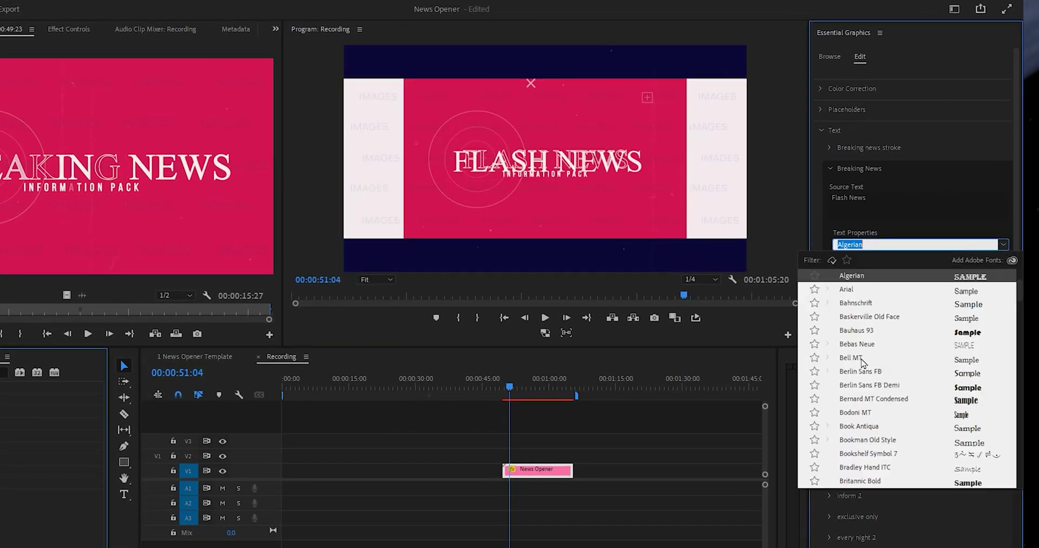
click(865, 373)
drag(956, 325, 974, 343)
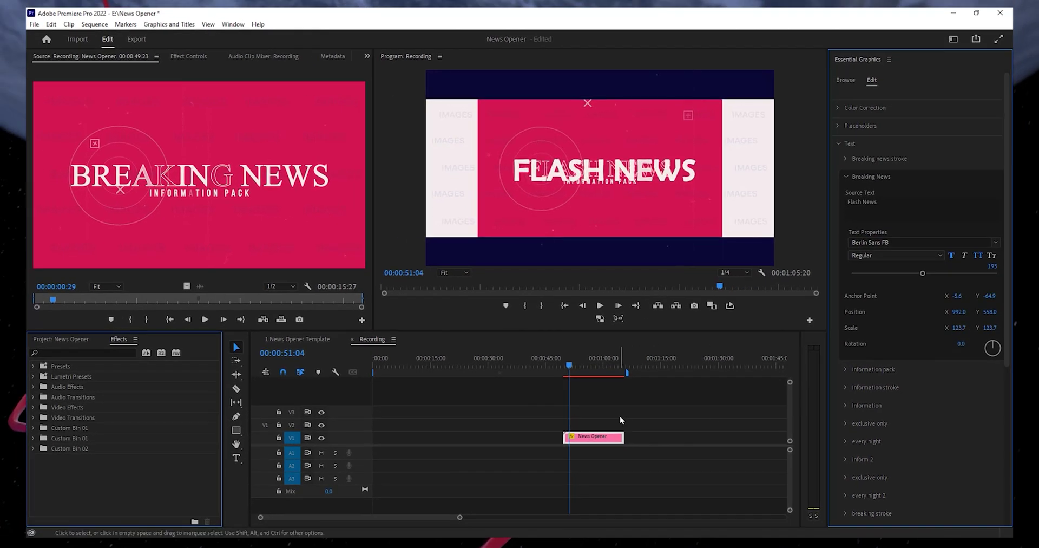
key(ctrl+s)
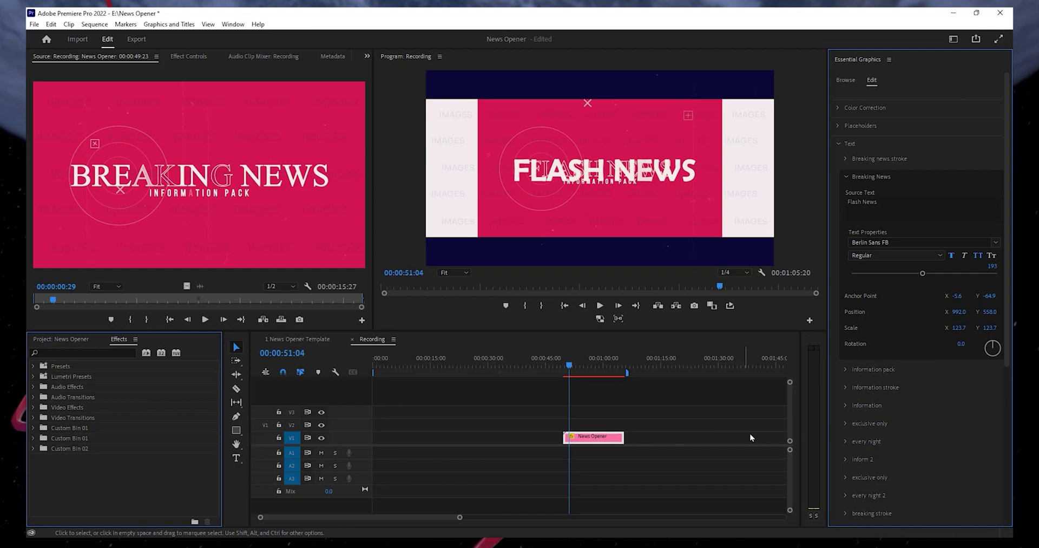
- Change the Information text to 'Daily News' and set its size to 147
click(575, 366)
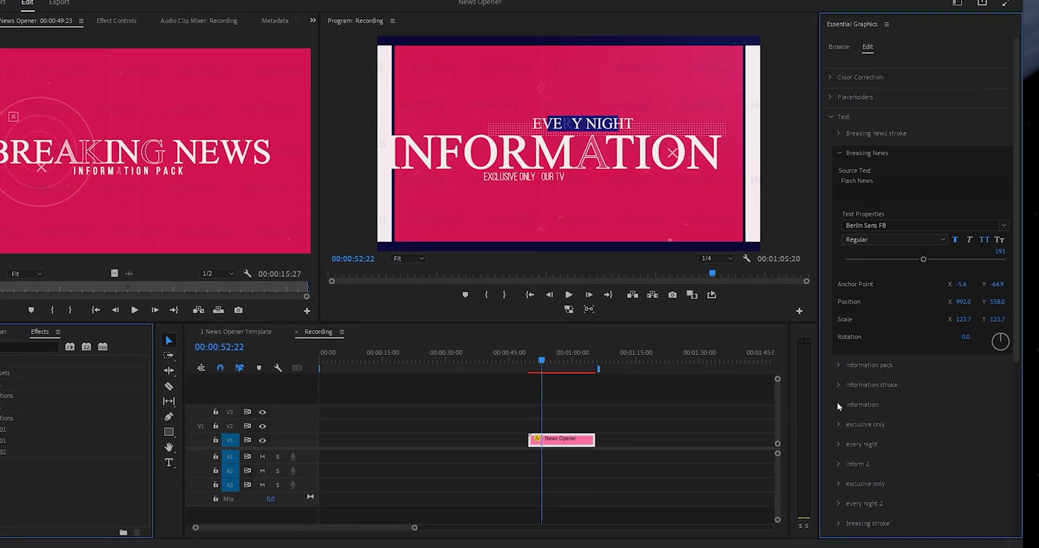
click(848, 406)
click(888, 441)
key(ctrl+a)
text(Da)
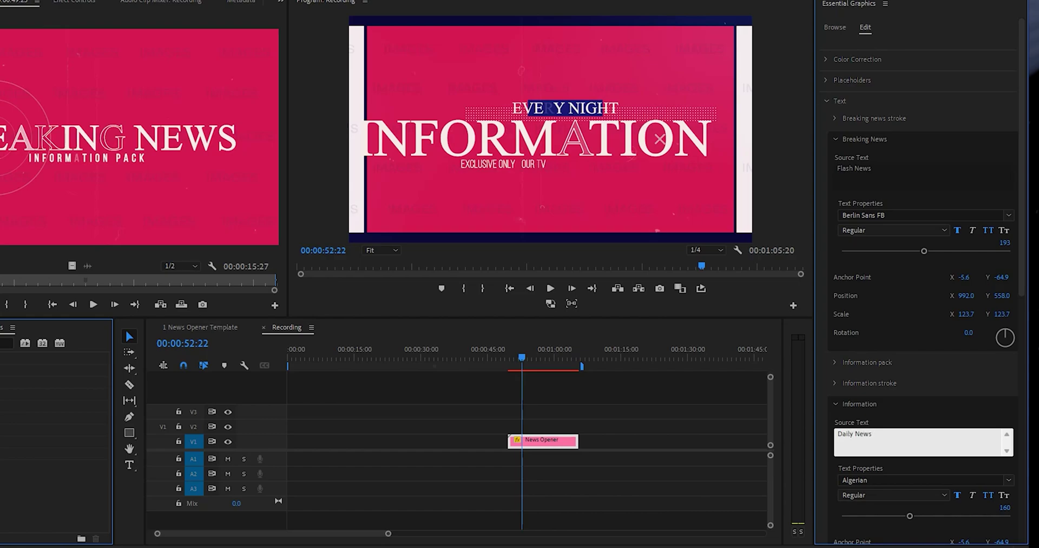
scroll(872, 433, down, 3)
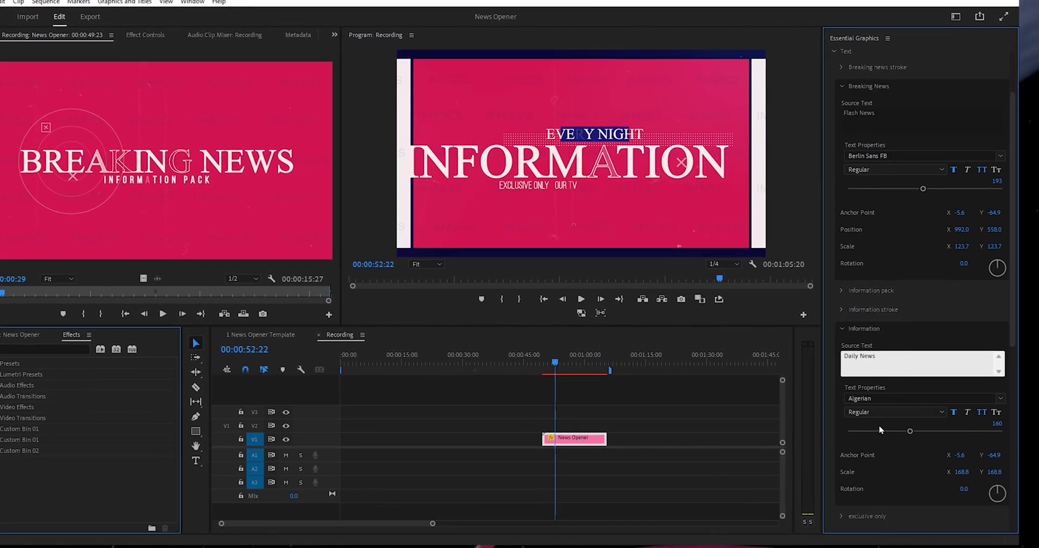
drag(910, 431, 905, 431)
scroll(850, 289, up, 3)
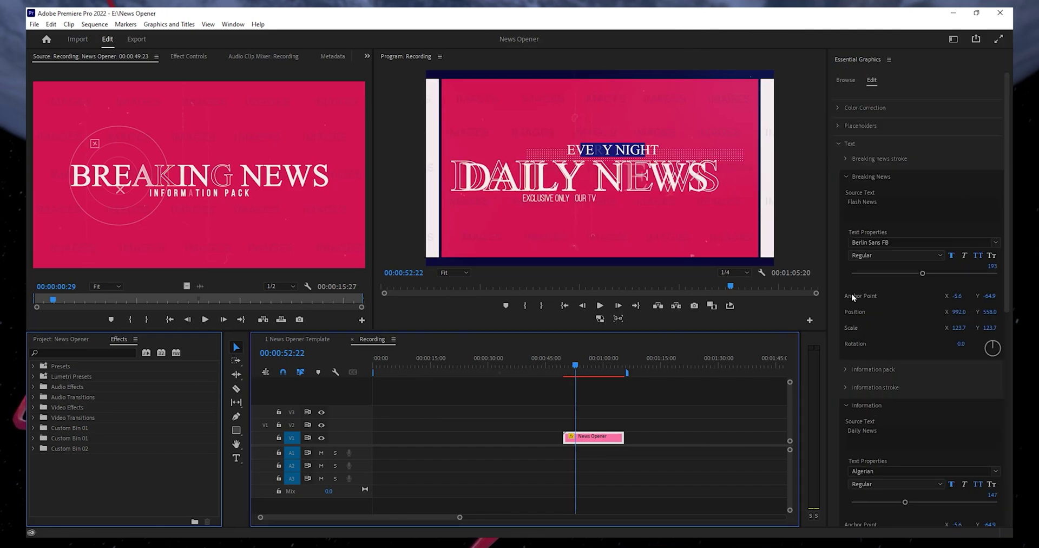
- Change Video Color 2's Map White To colour from red to blue (2758C8)
click(840, 144)
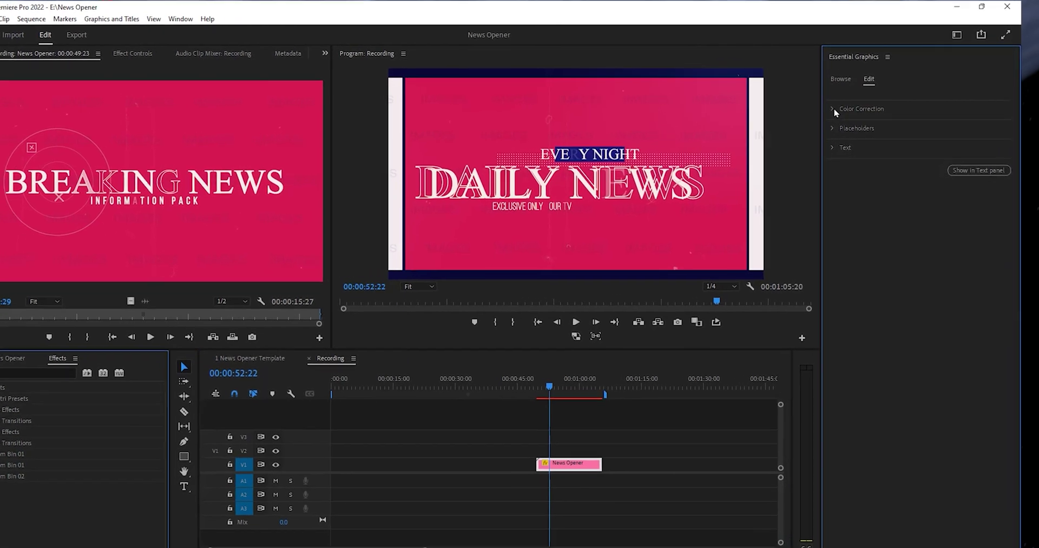
click(835, 110)
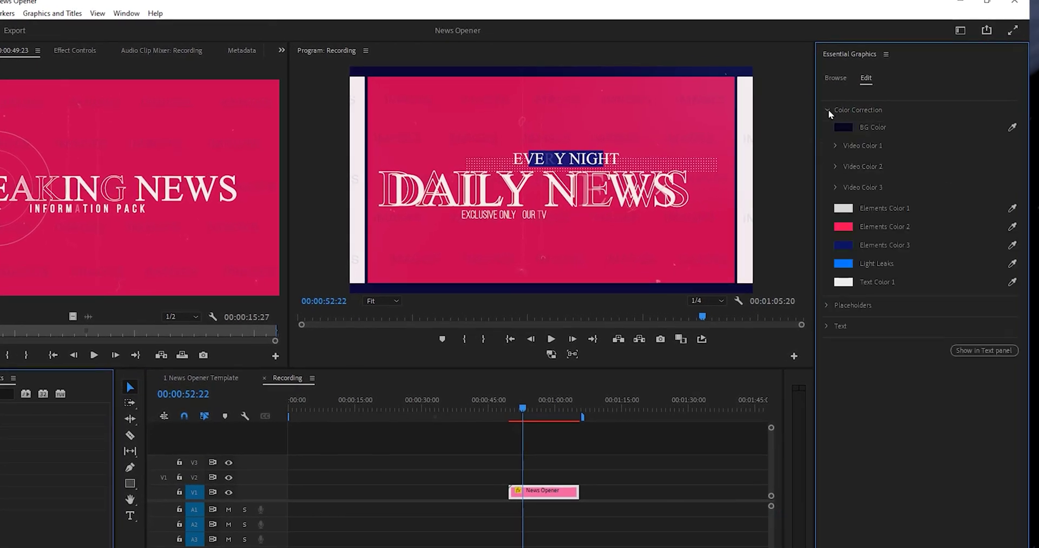
click(836, 166)
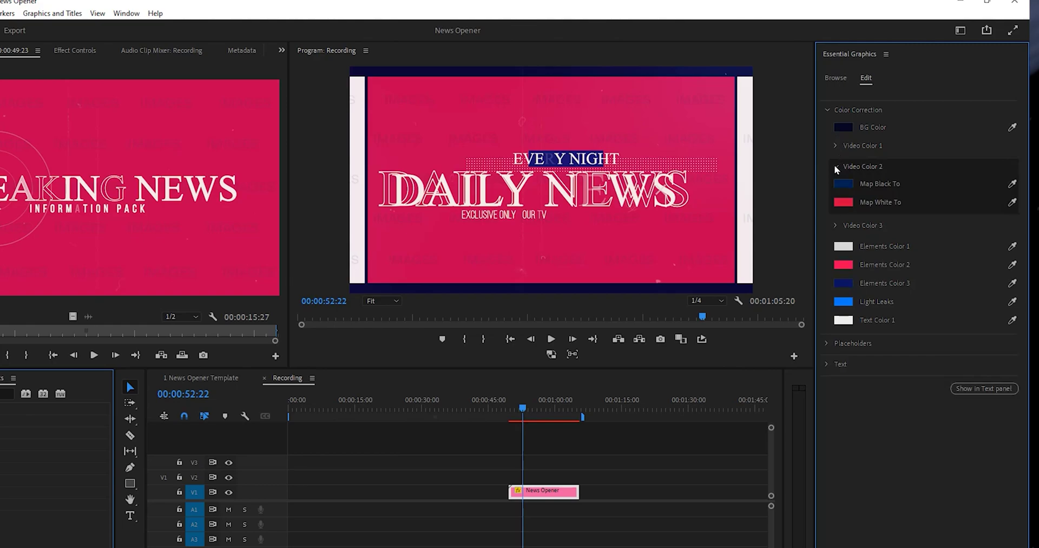
click(841, 204)
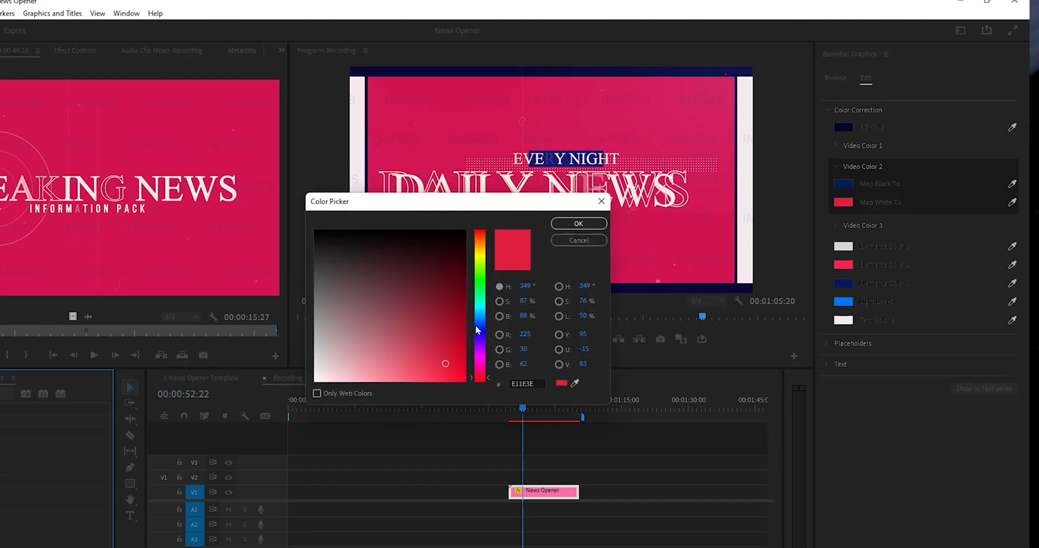
click(475, 325)
drag(464, 307, 447, 330)
click(579, 223)
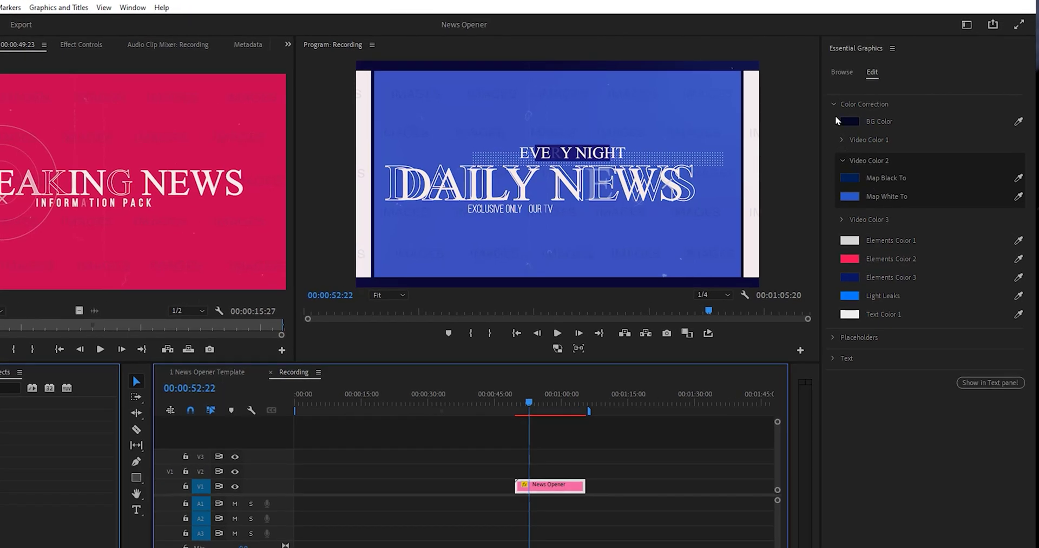
- Swap the Placeholders > Video 1 image for 40442224_605 from Downloads
click(833, 104)
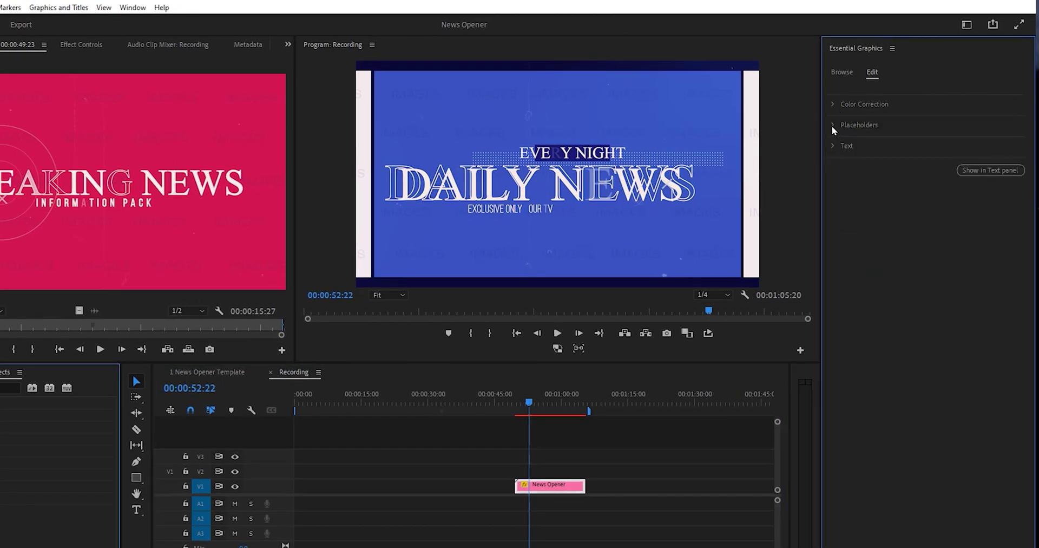
click(833, 125)
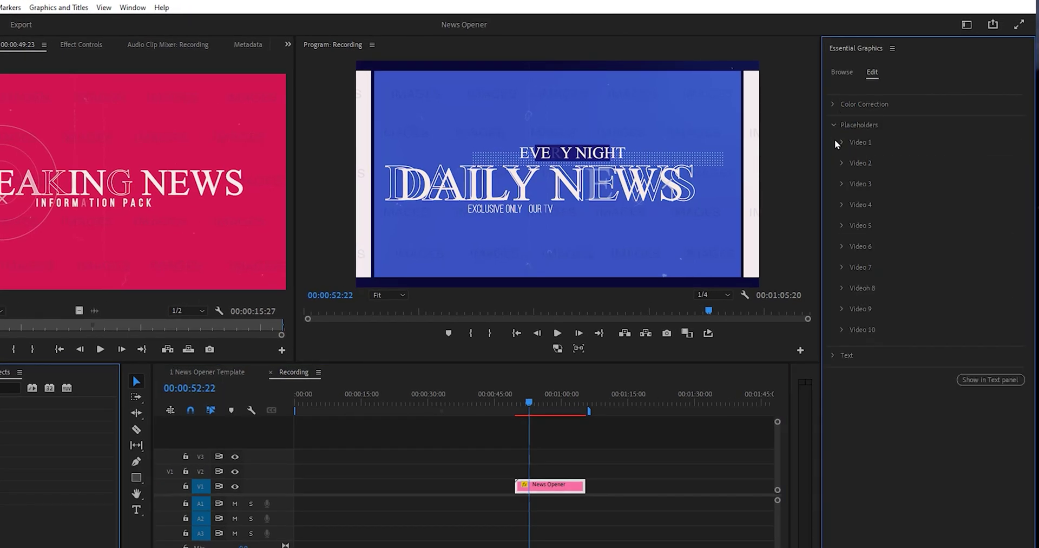
click(841, 143)
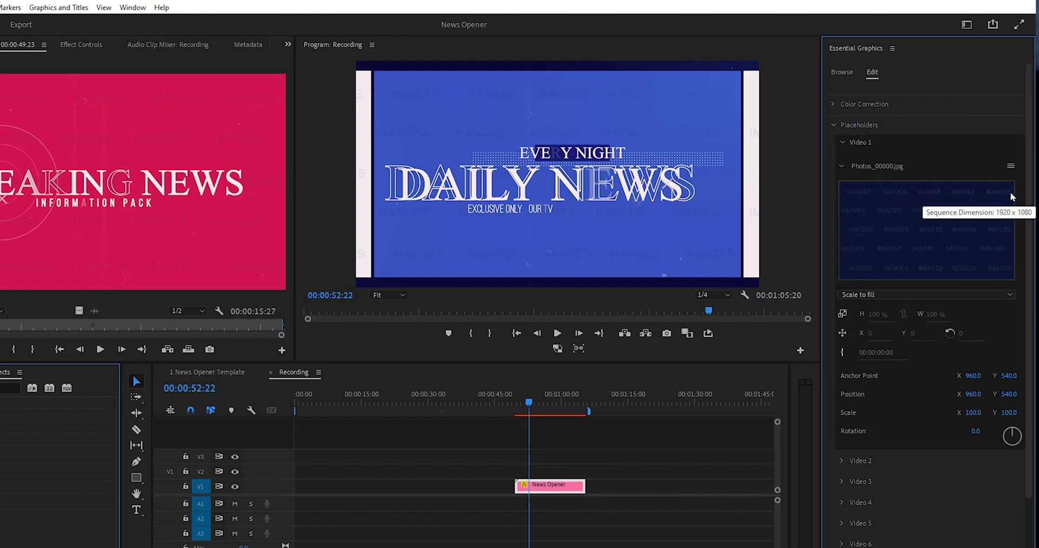
click(1010, 167)
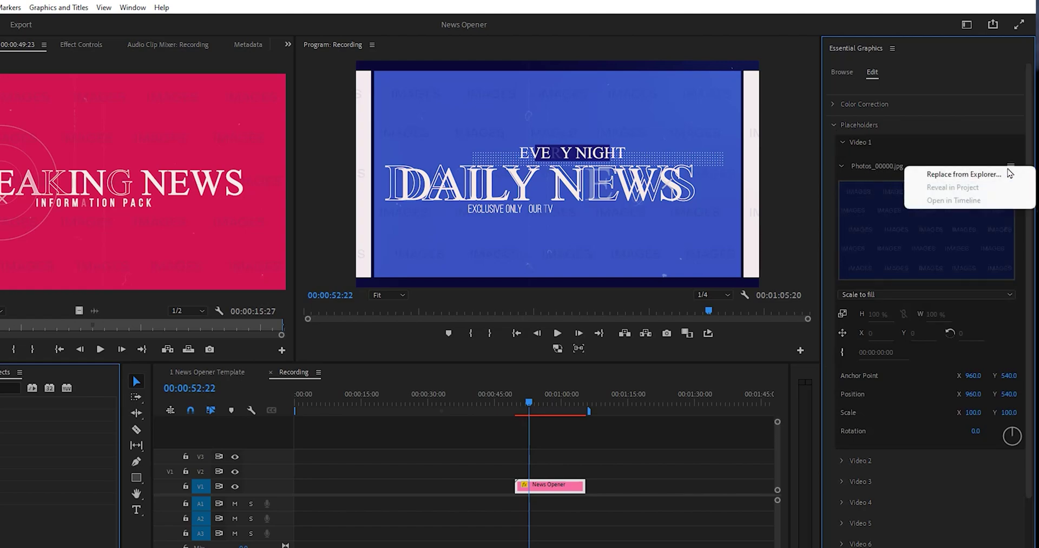
click(1007, 173)
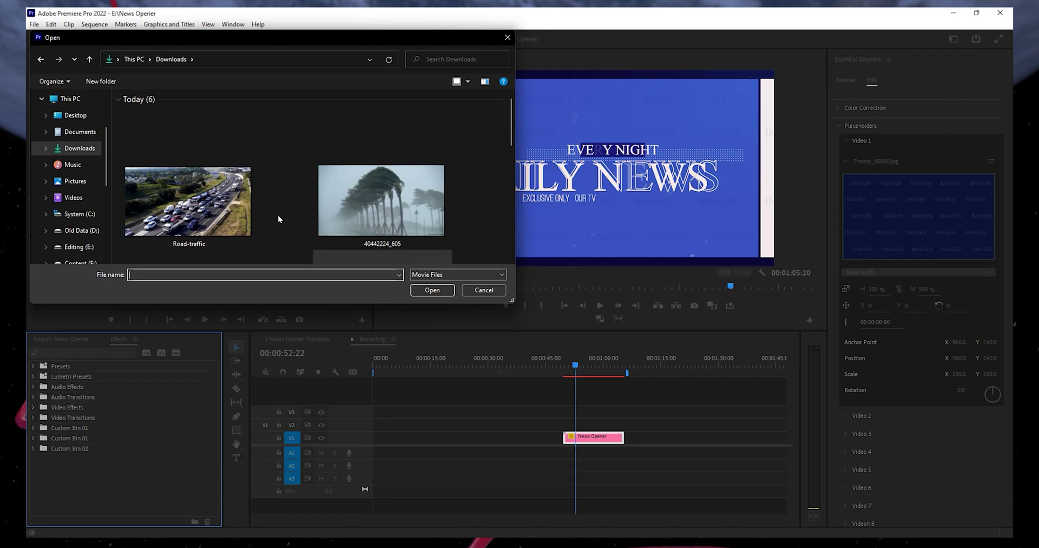
click(403, 211)
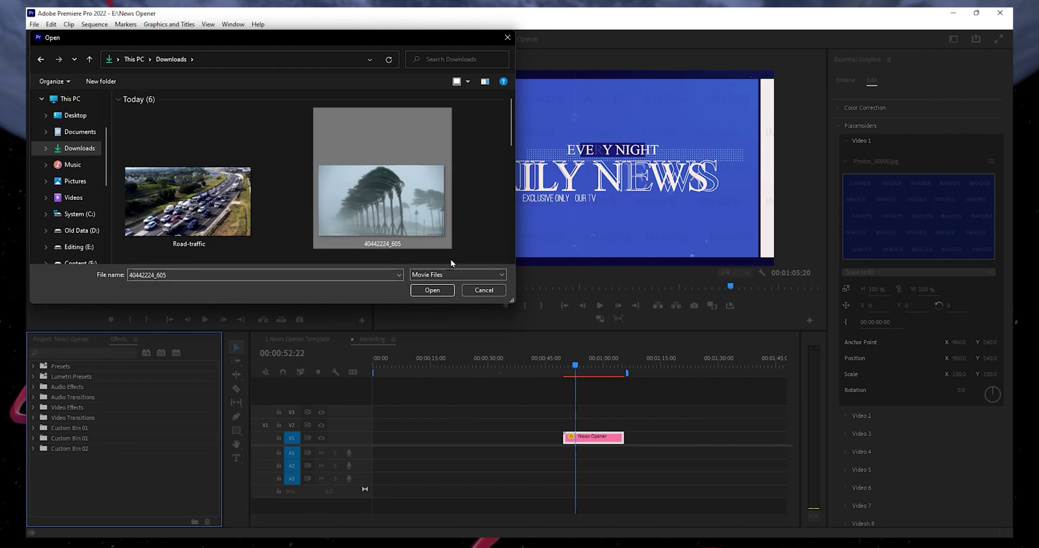
click(432, 290)
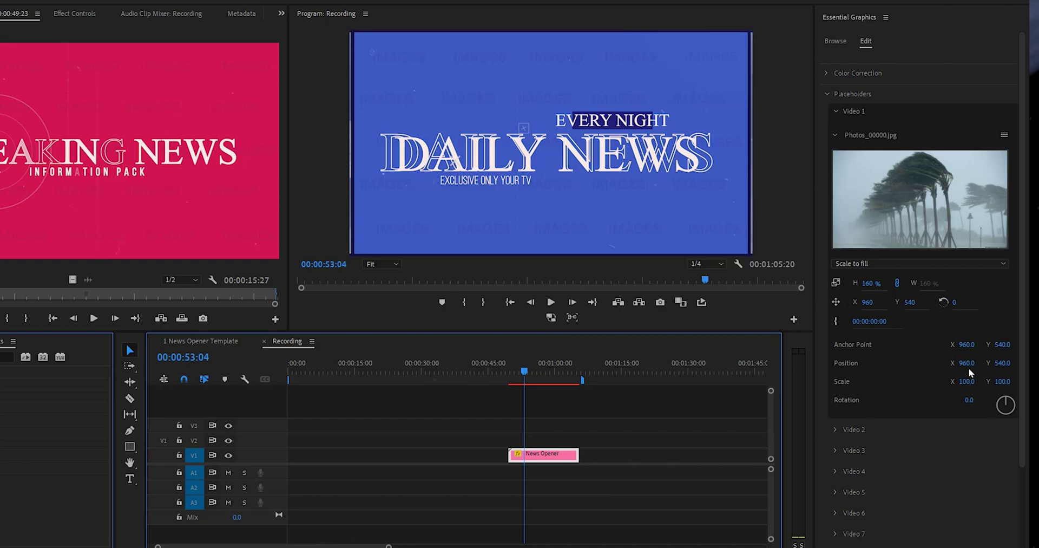
drag(525, 370, 512, 371)
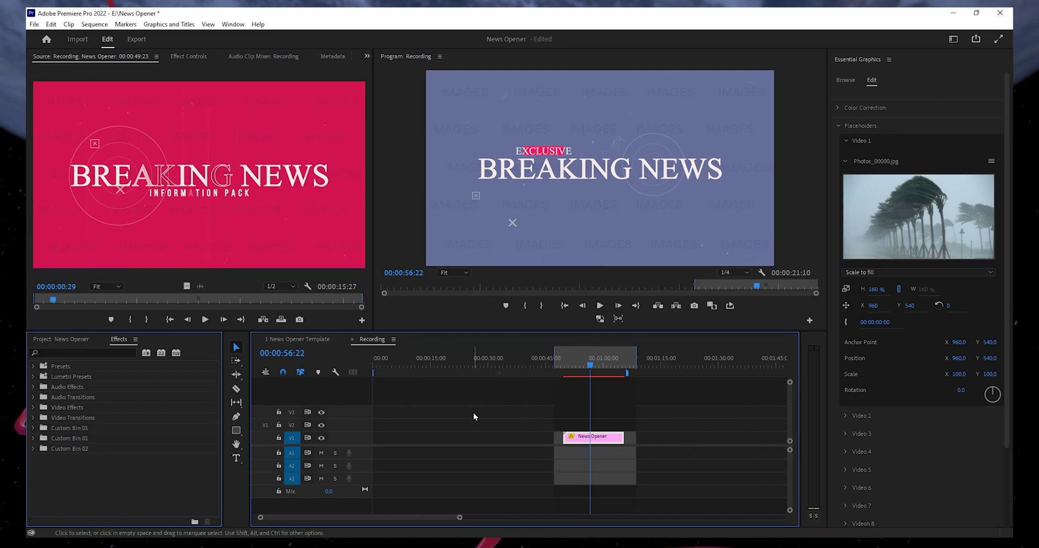
- Open the Export page with News opener set to H.264, High Quality 1080p HD
click(140, 39)
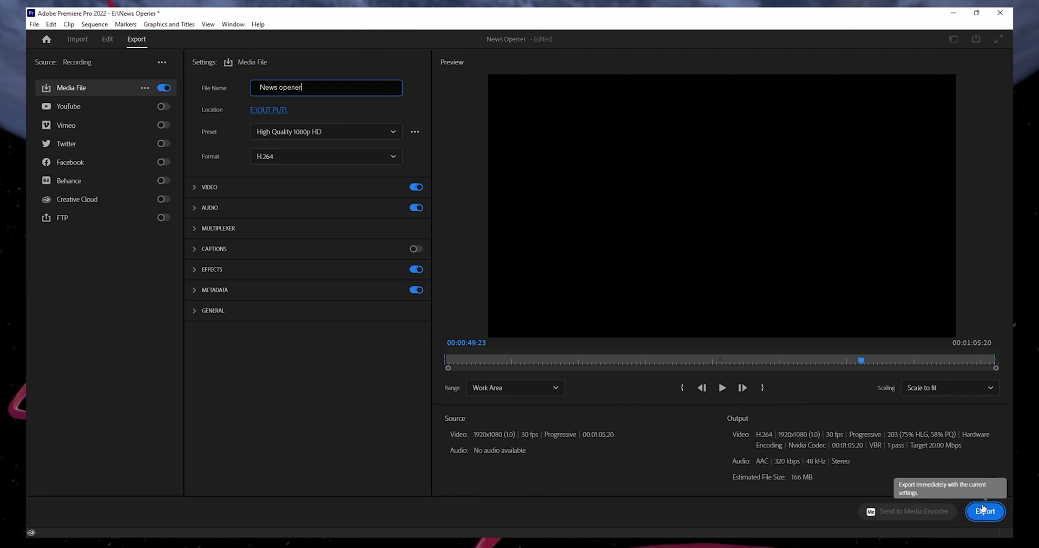